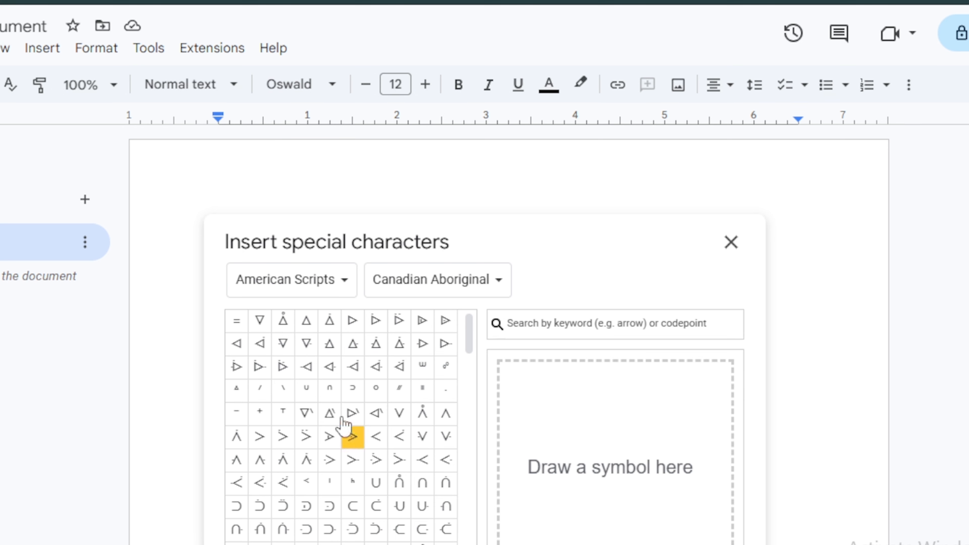
Browse the Canadian Aboriginal symbols under American Scripts in the special characters picker.
{"action": "mouse_move", "coordinate": [338, 454]}
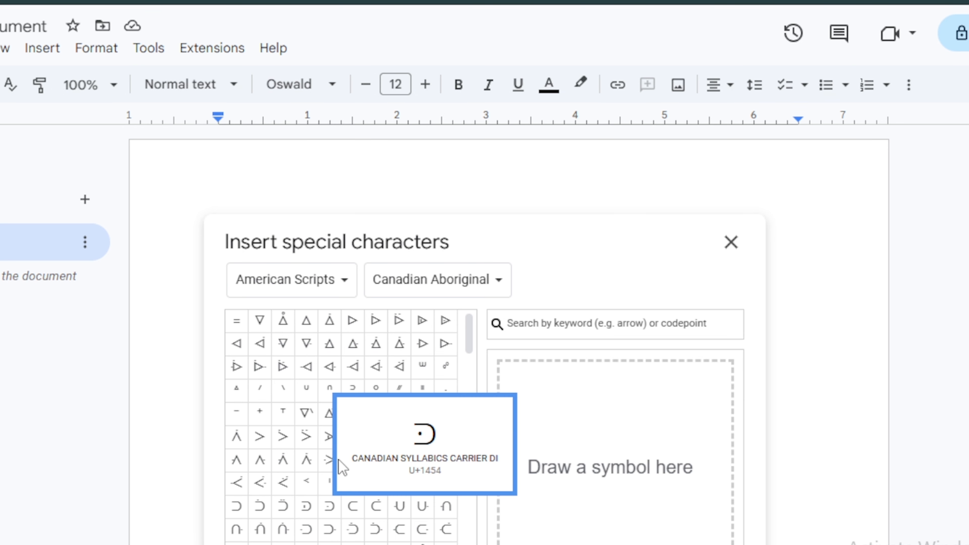
Check the category list without changing it, then insert a Canadian Aboriginal syllabics character from the grid.
{"action": "left_click", "coordinate": [325, 282]}
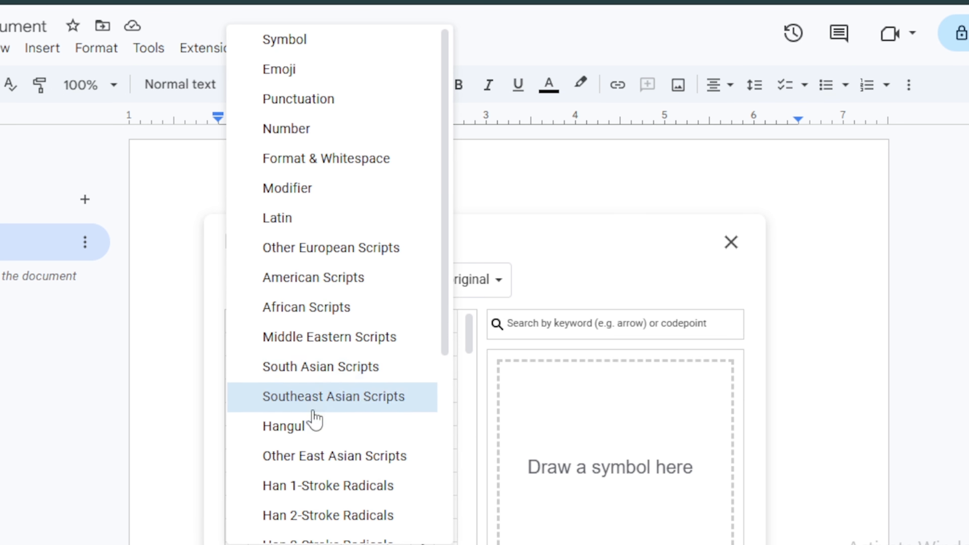
{"action": "scroll", "coordinate": [317, 420], "scroll_direction": "down", "scroll_amount": 5}
{"action": "scroll", "coordinate": [310, 424], "scroll_direction": "up", "scroll_amount": 5}
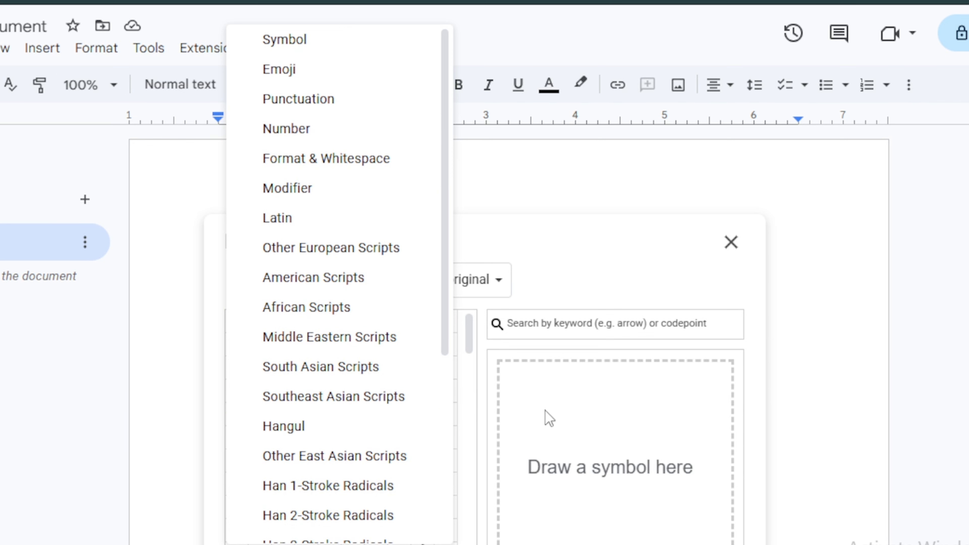
{"action": "left_click", "coordinate": [460, 425]}
{"action": "scroll", "coordinate": [461, 426], "scroll_direction": "down", "scroll_amount": 3}
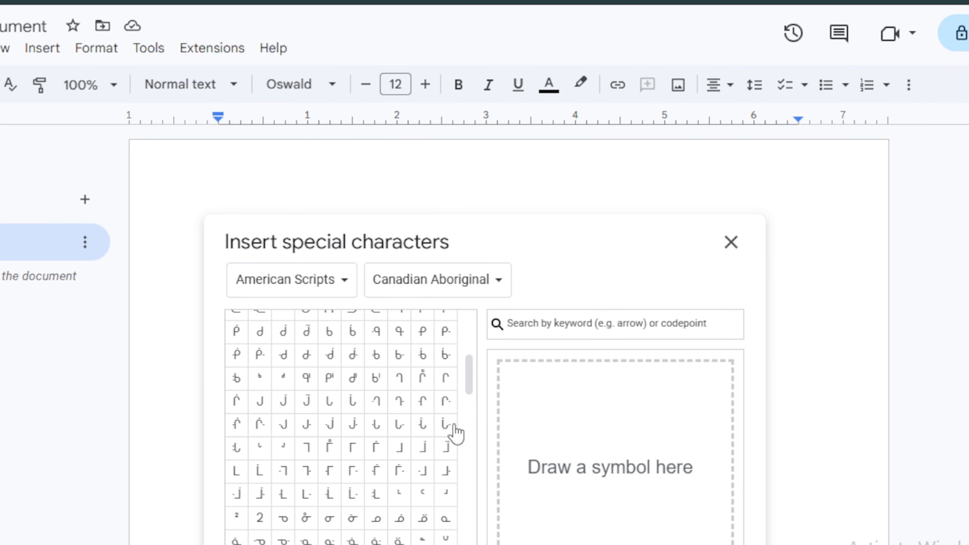
{"action": "left_click", "coordinate": [360, 474]}
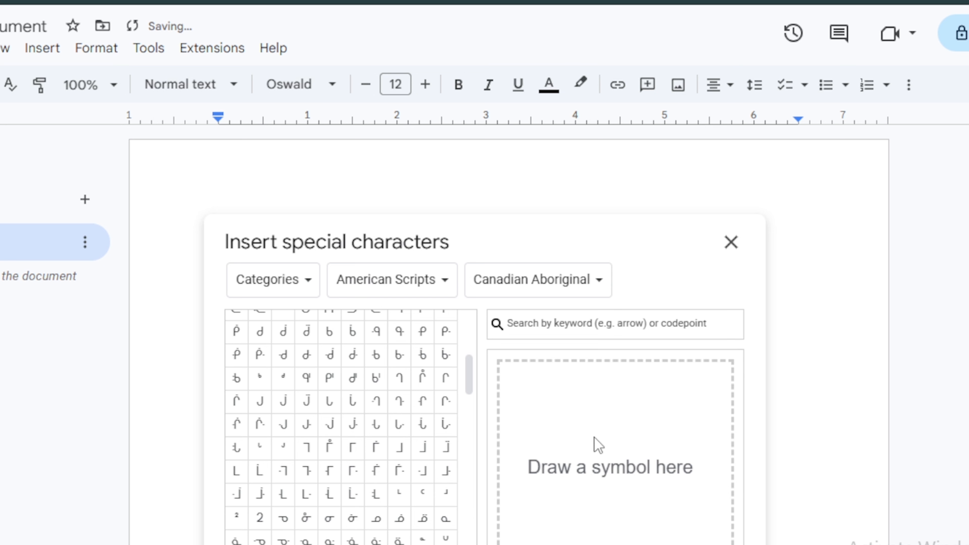
Find Greek small letter alpha by sketching it, insert it after Γ, and close the picker.
{"action": "mouse_move", "coordinate": [613, 432]}
{"action": "left_mouse_down"}
{"action": "mouse_move", "coordinate": [581, 474]}
{"action": "mouse_move", "coordinate": [543, 446]}
{"action": "mouse_move", "coordinate": [564, 454]}
{"action": "mouse_move", "coordinate": [586, 487]}
{"action": "mouse_move", "coordinate": [607, 486]}
{"action": "mouse_move", "coordinate": [612, 472]}
{"action": "left_mouse_up"}
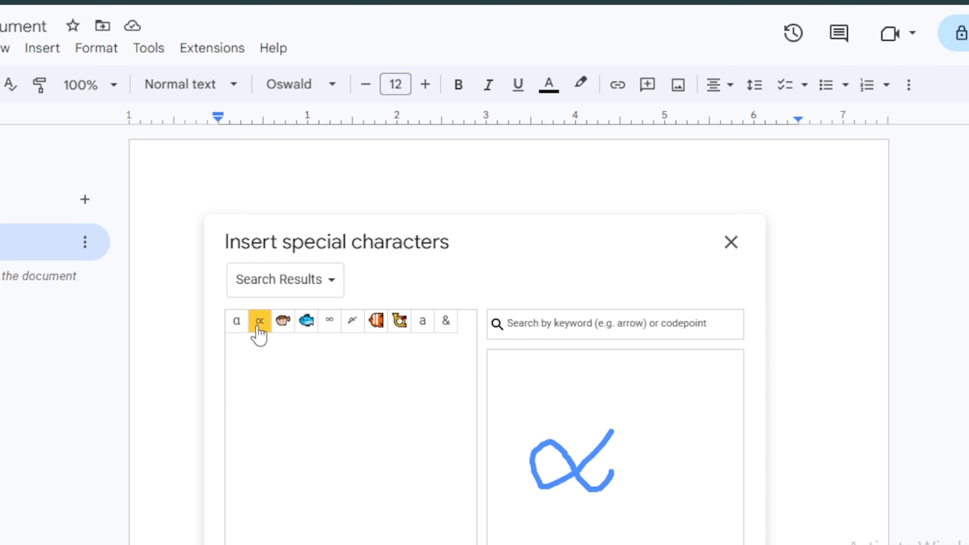
{"action": "mouse_move", "coordinate": [257, 336]}
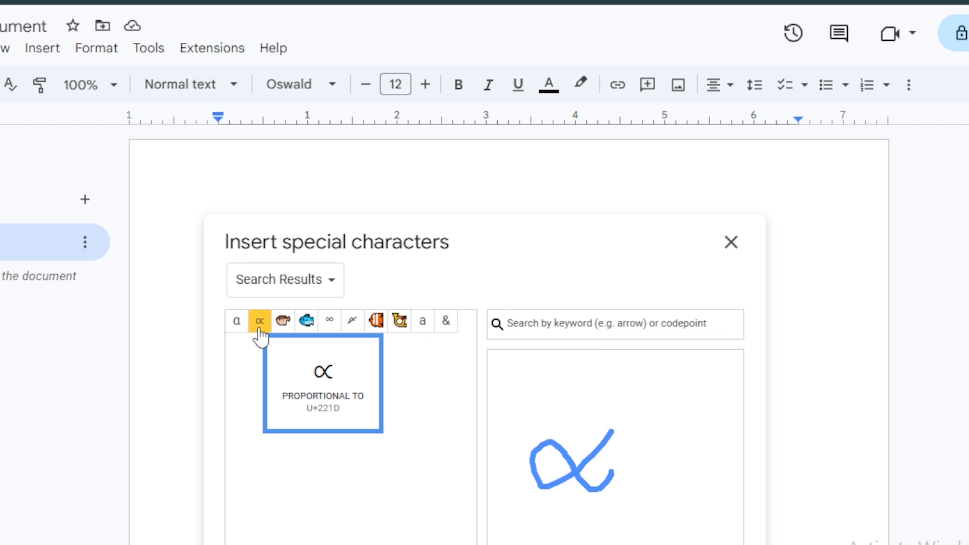
{"action": "left_click", "coordinate": [243, 329]}
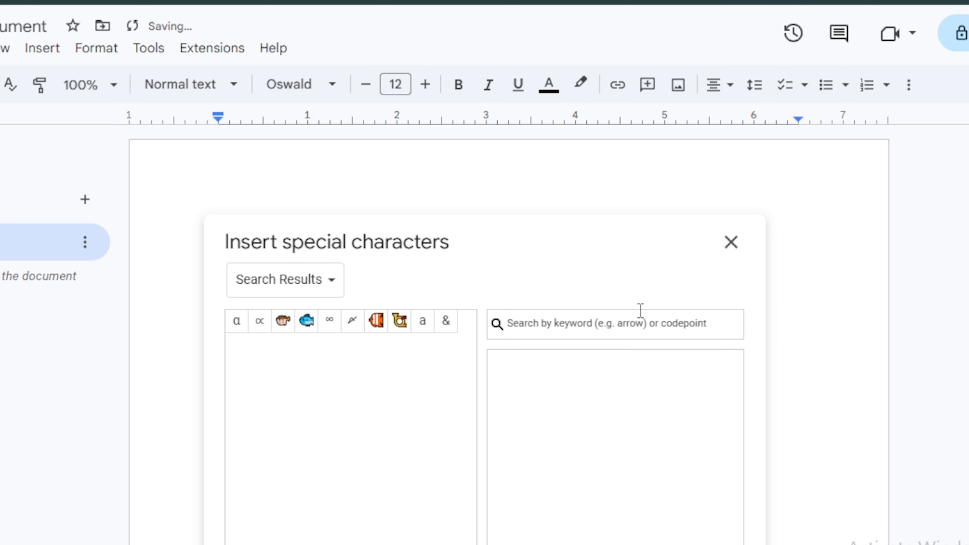
{"action": "left_click", "coordinate": [727, 244]}
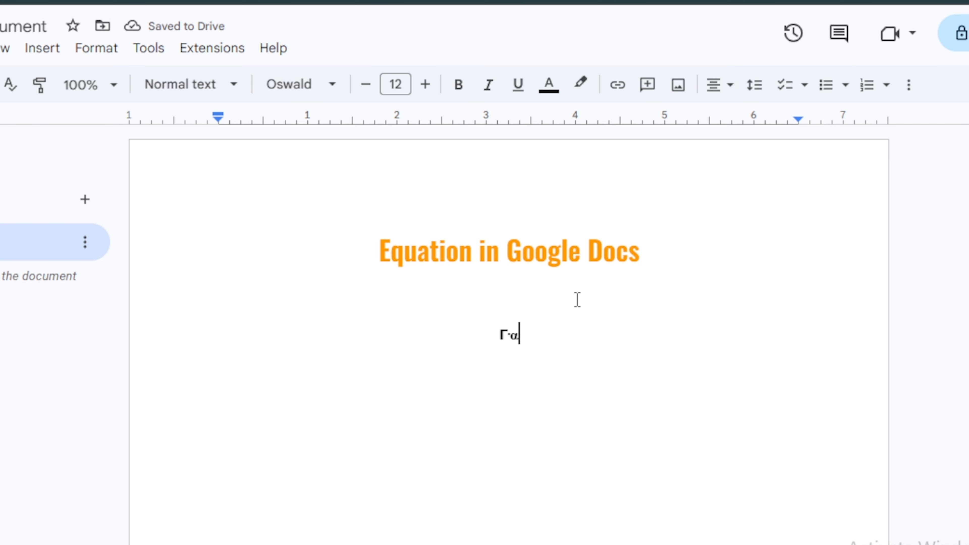
Select the Γ·α characters below the title and put the caret after them.
{"action": "left_click_drag", "start_coordinate": [519, 336], "coordinate": [490, 338]}
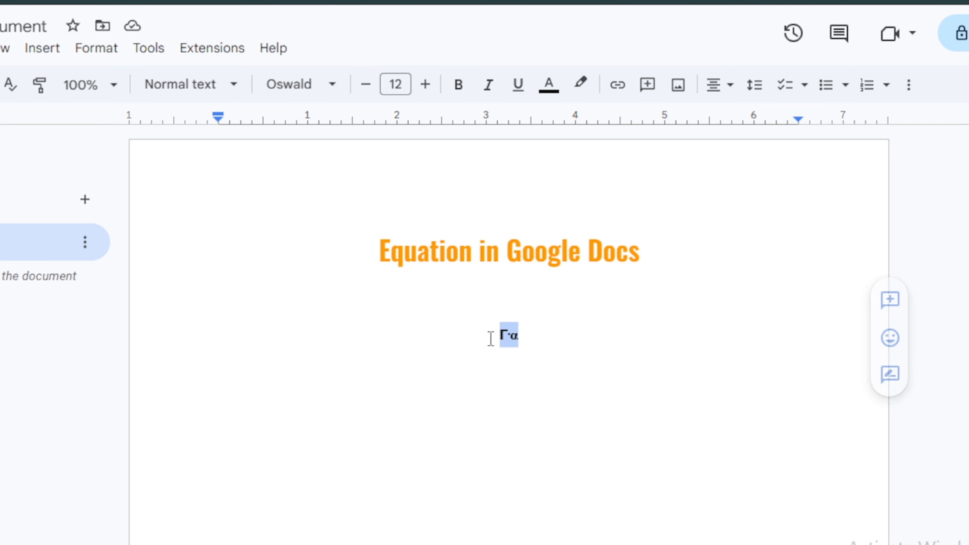
{"action": "left_click", "coordinate": [521, 330]}
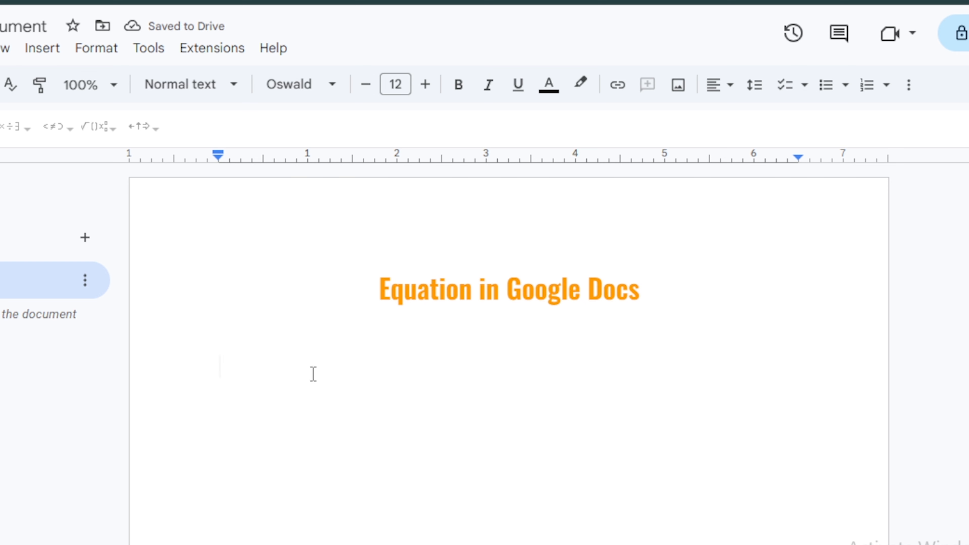
Insert an equation below the title, try x2 + y2, then backspace the terms away.
{"action": "left_click", "coordinate": [44, 50]}
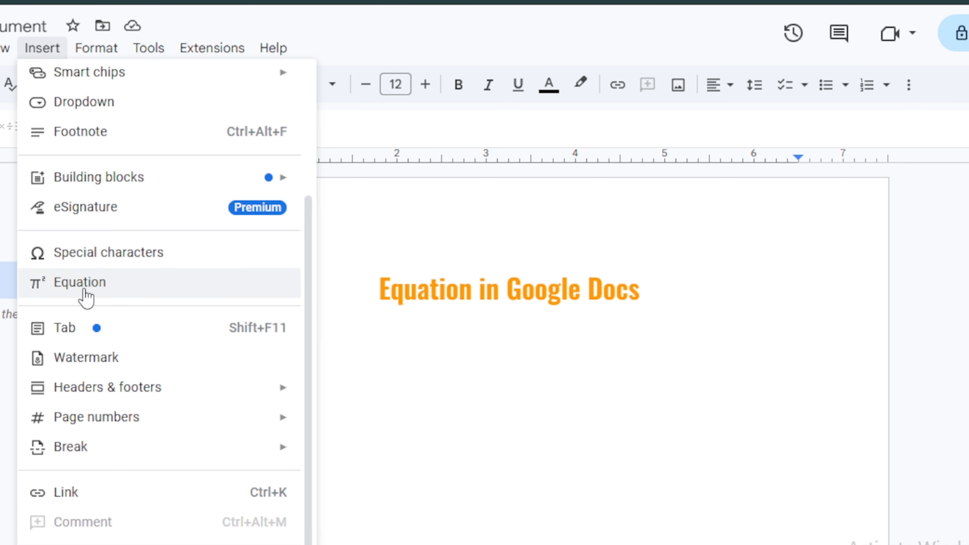
{"action": "left_click", "coordinate": [91, 285]}
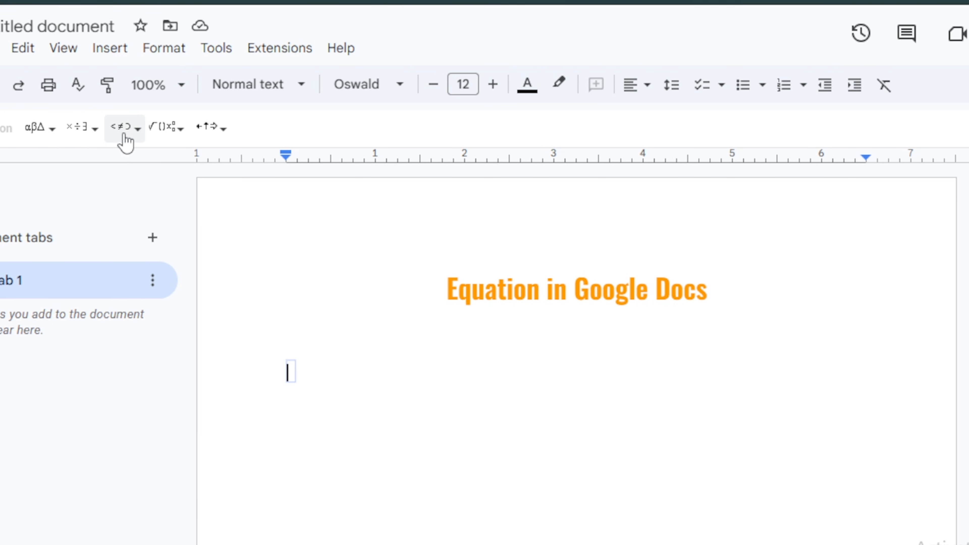
{"action": "type", "text": "x2 + y2"}
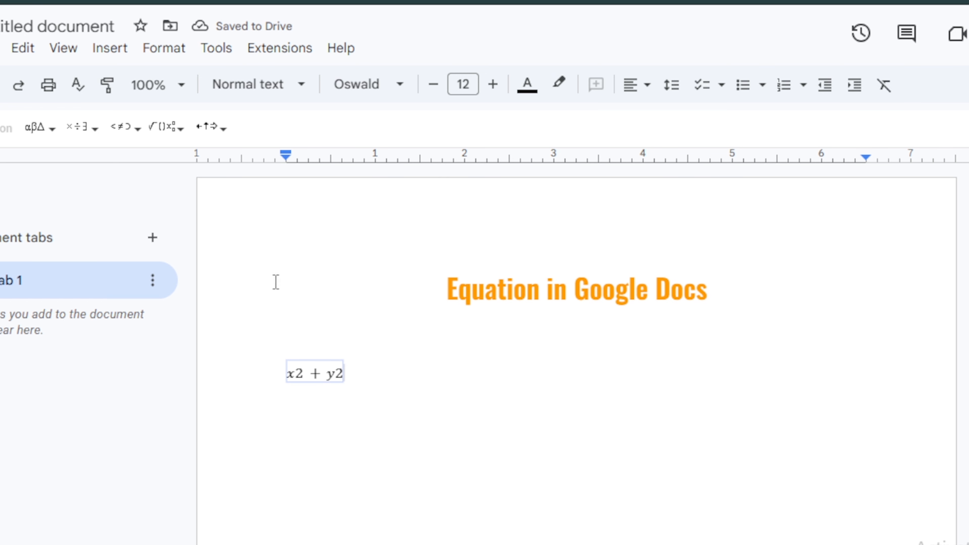
{"action": "key", "text": "BackSpace"}
{"action": "key", "text": "BackSpace"}
{"action": "key", "text": "BackSpace"}
{"action": "key", "text": "BackSpace"}
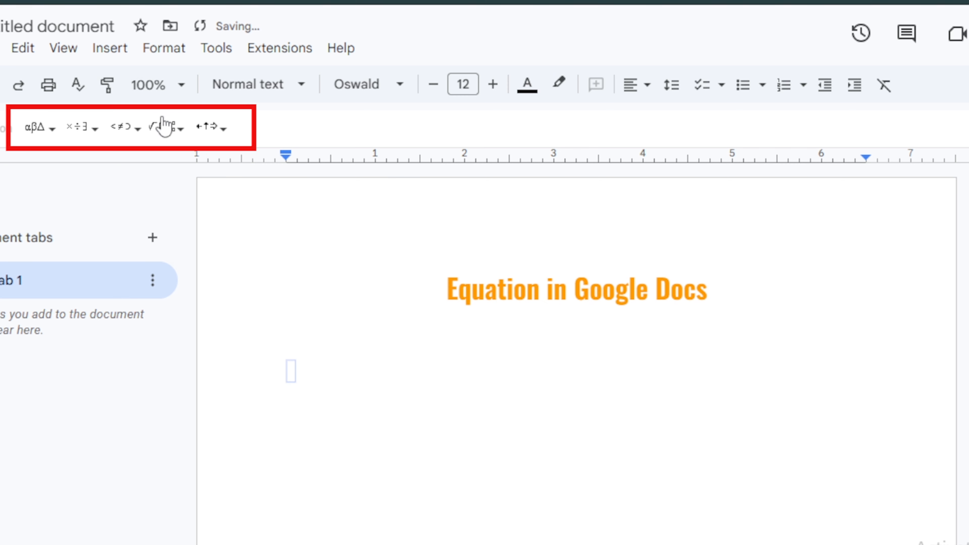
Build x² with the superscript template and leave the caret just after the equation.
{"action": "left_click", "coordinate": [180, 129]}
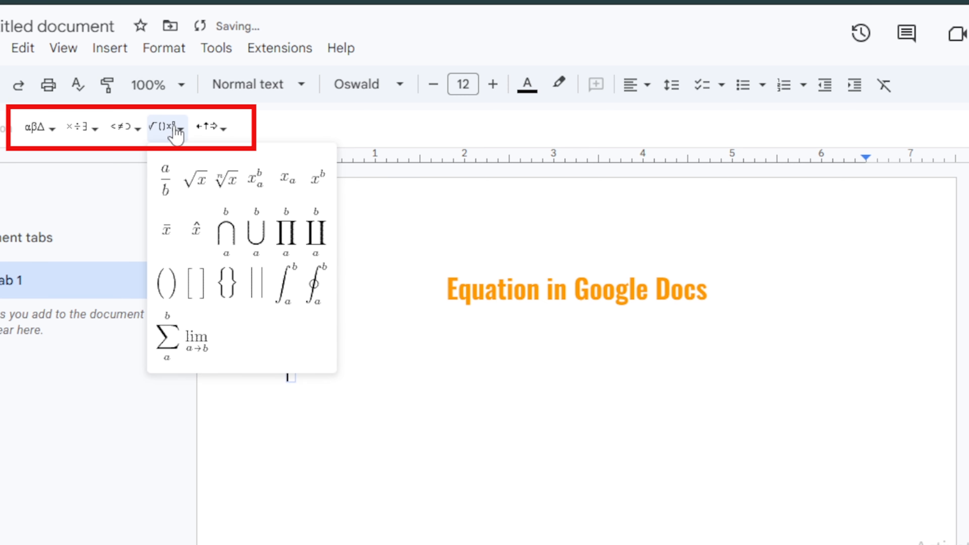
{"action": "left_click", "coordinate": [317, 179]}
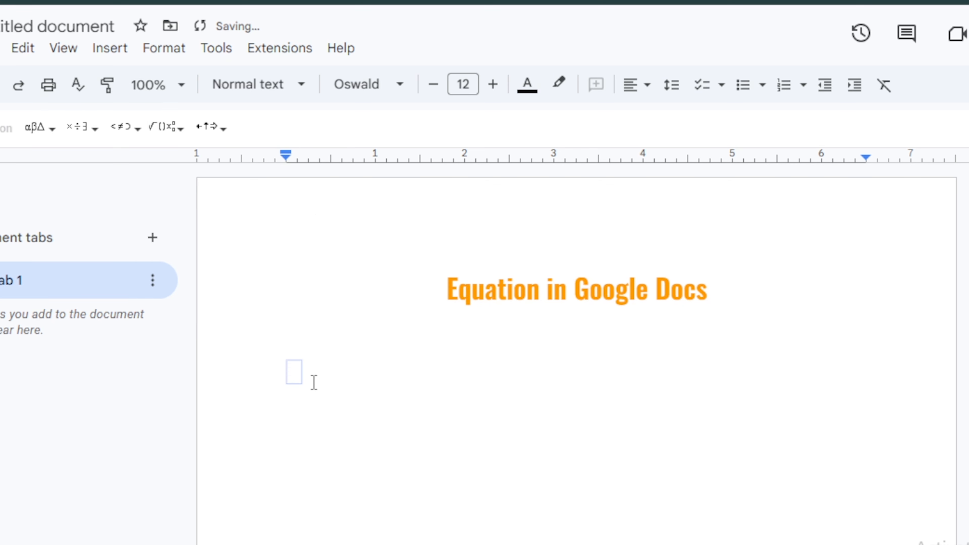
{"action": "type", "text": "x2"}
{"action": "left_click", "coordinate": [333, 380]}
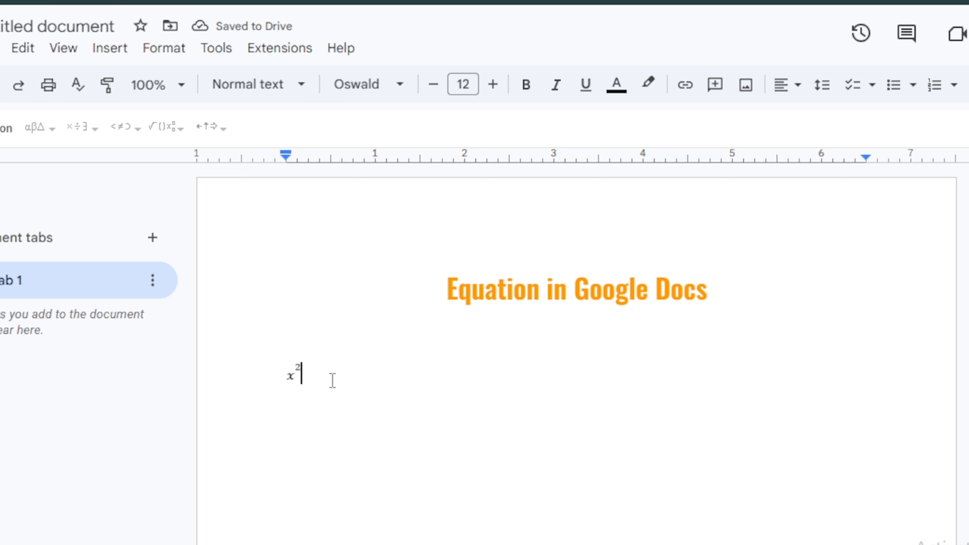
{"action": "left_click", "coordinate": [313, 396]}
{"action": "left_click", "coordinate": [288, 372]}
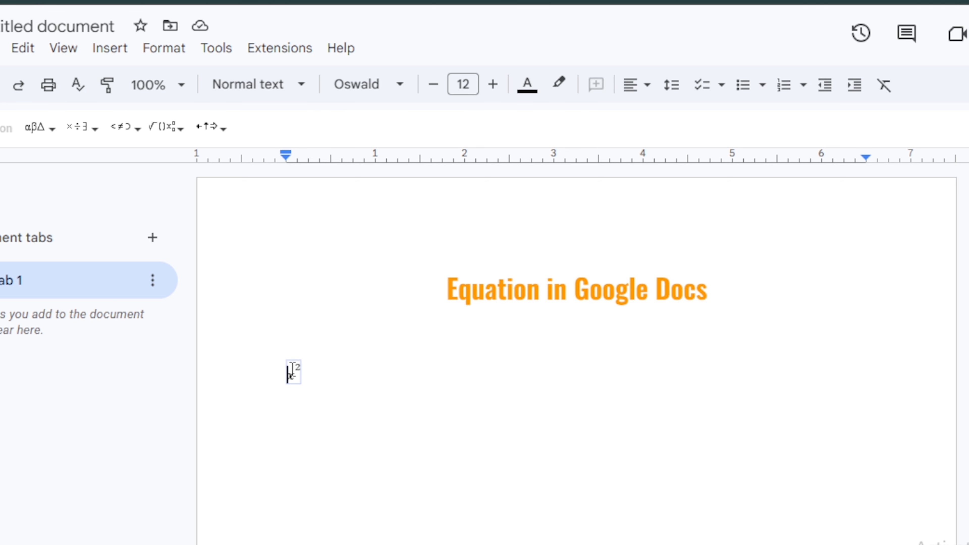
{"action": "left_click", "coordinate": [372, 357]}
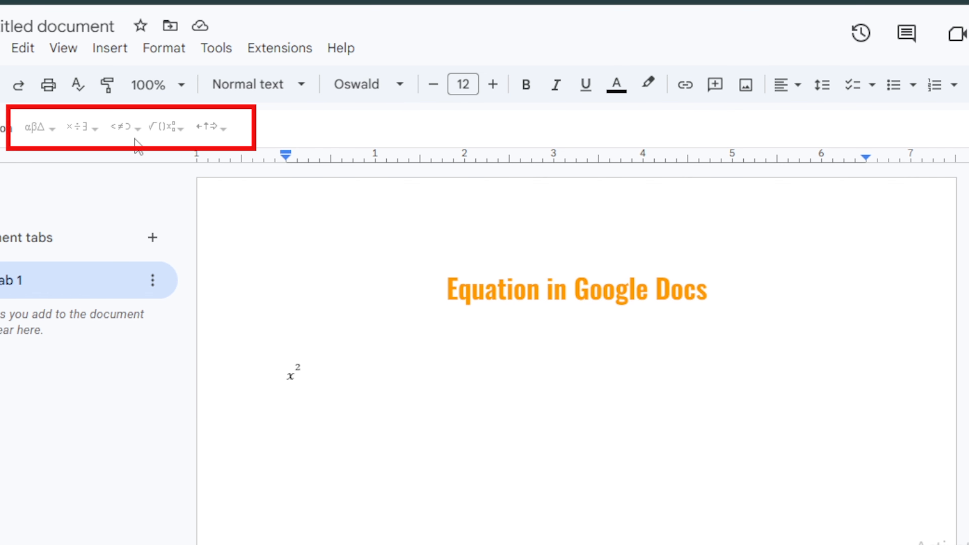
Insert a second, empty equation right after x² and browse the Math operations templates.
{"action": "left_click", "coordinate": [118, 57]}
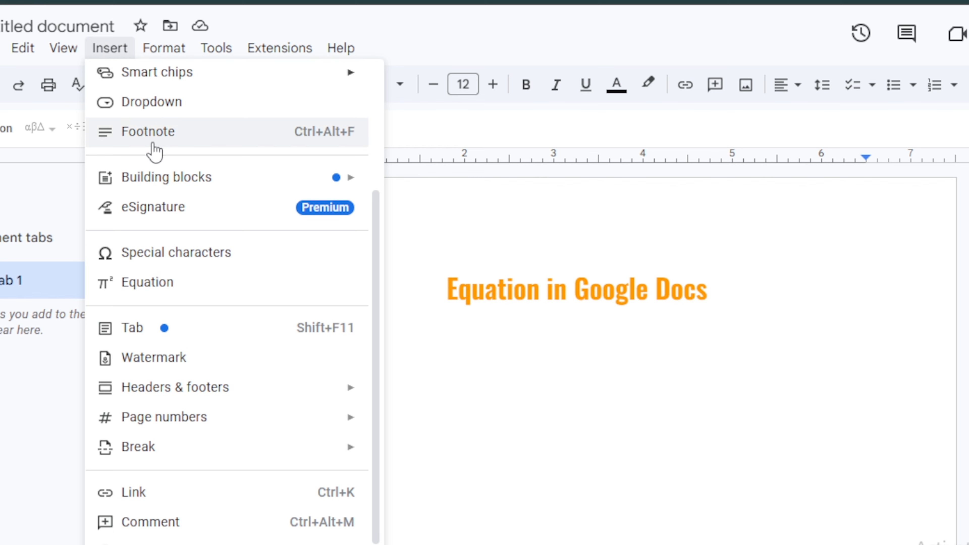
{"action": "left_click", "coordinate": [167, 292]}
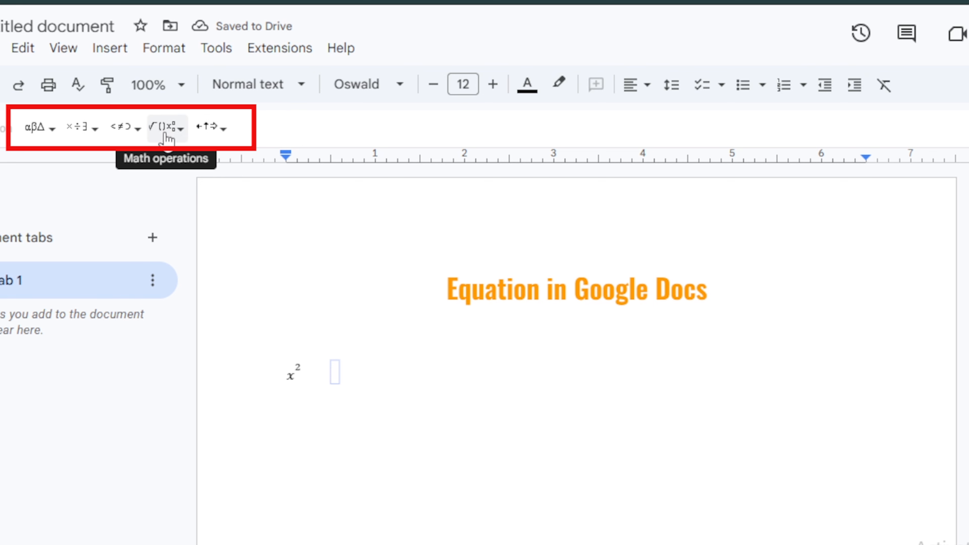
{"action": "left_click", "coordinate": [176, 128]}
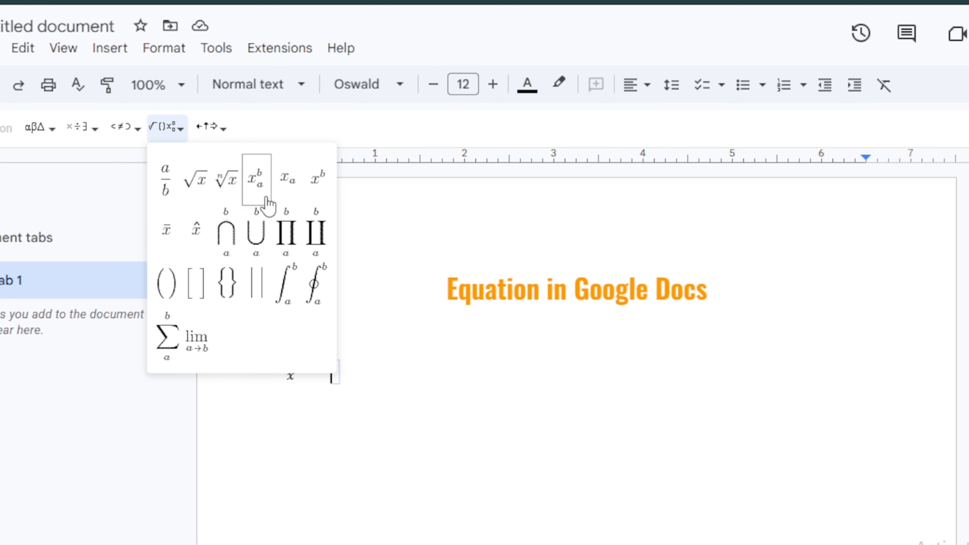
{"action": "mouse_move", "coordinate": [209, 139]}
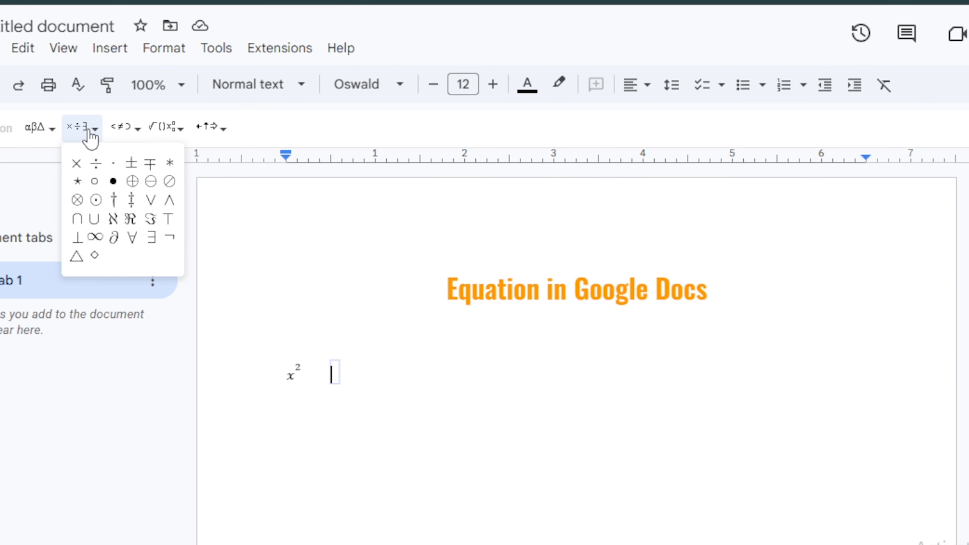
{"action": "mouse_move", "coordinate": [179, 139]}
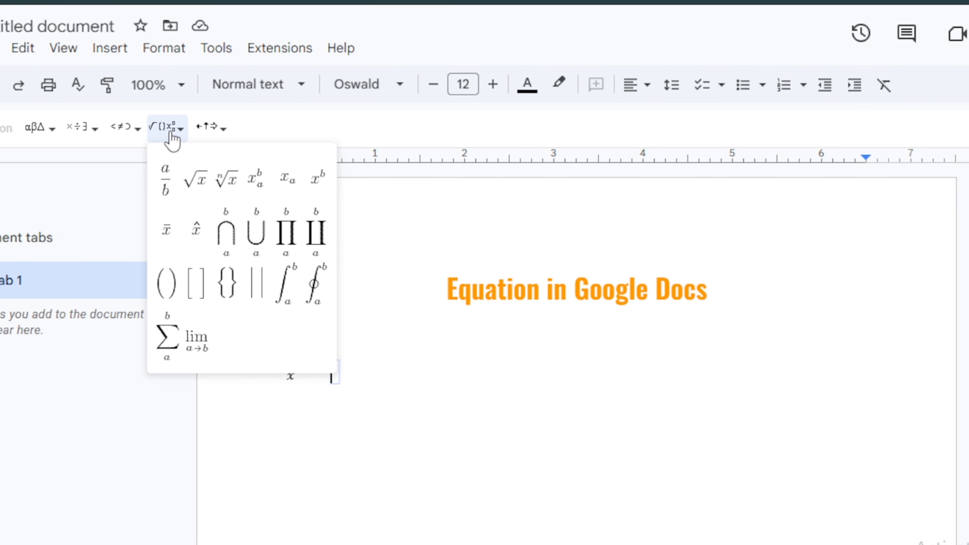
Add a summation with limits 2 and 4 whose body begins (a + b) *.
{"action": "left_click", "coordinate": [180, 345]}
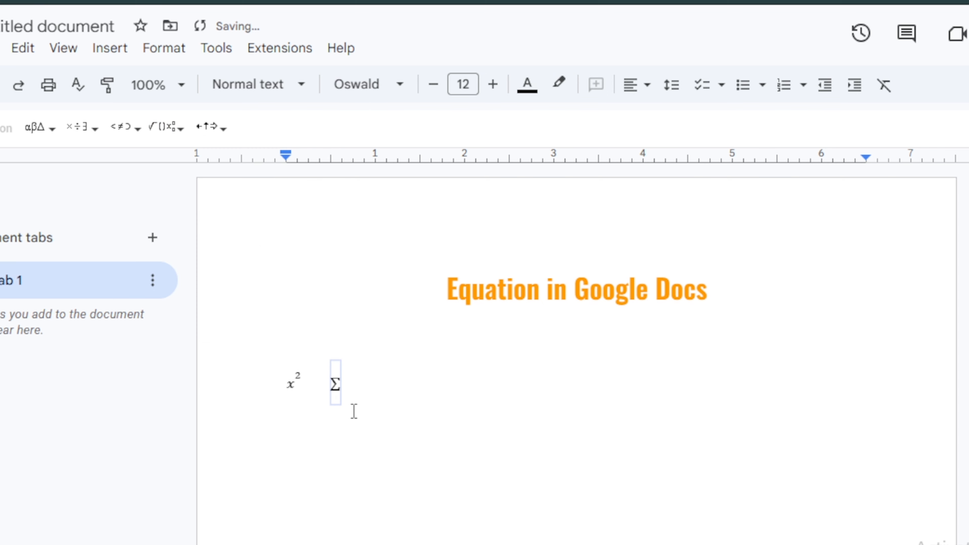
{"action": "type", "text": "2"}
{"action": "type", "text": "4"}
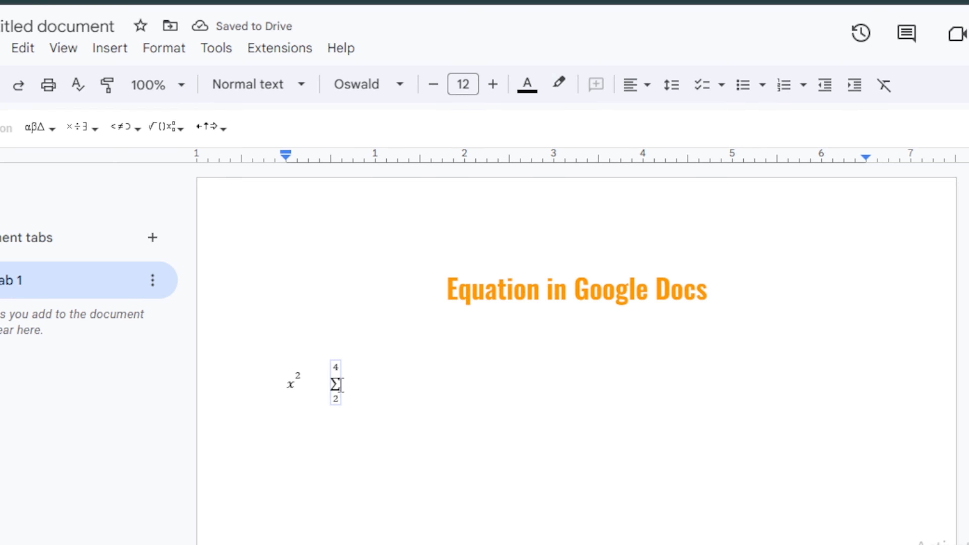
{"action": "left_click", "coordinate": [341, 385]}
{"action": "type", "text": "(a + b) "}
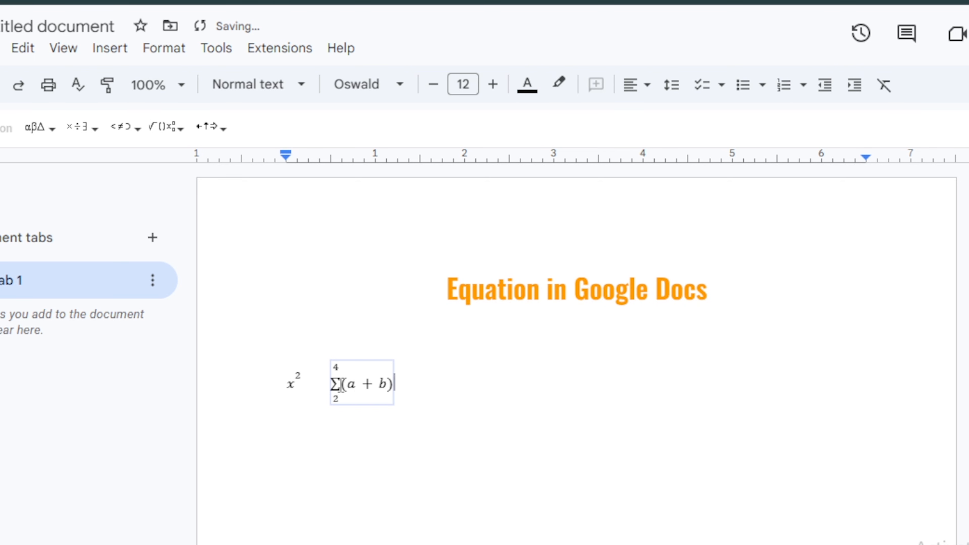
{"action": "type", "text": "*"}
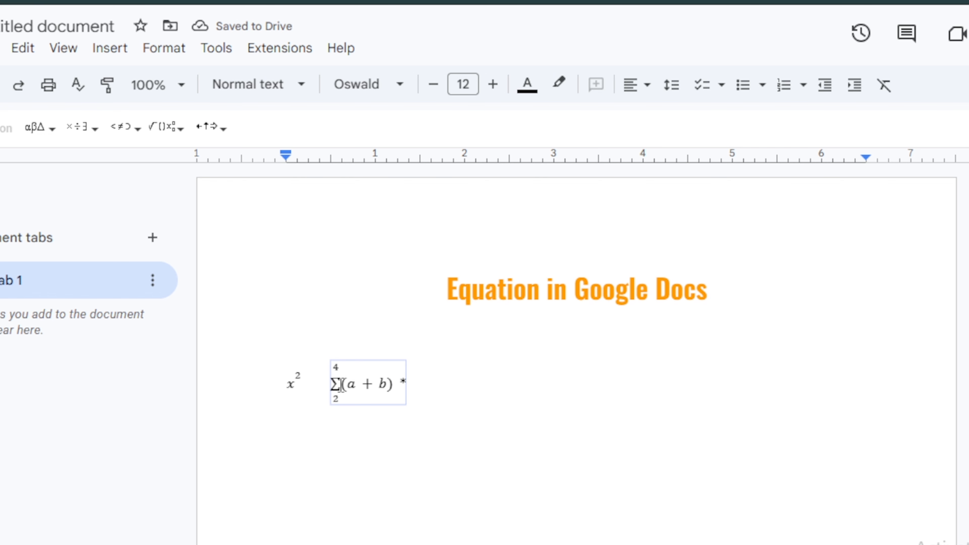
Finish the summation body with x squared and append a plus sign.
{"action": "left_click", "coordinate": [165, 128]}
{"action": "left_click", "coordinate": [209, 127]}
{"action": "mouse_move", "coordinate": [167, 134]}
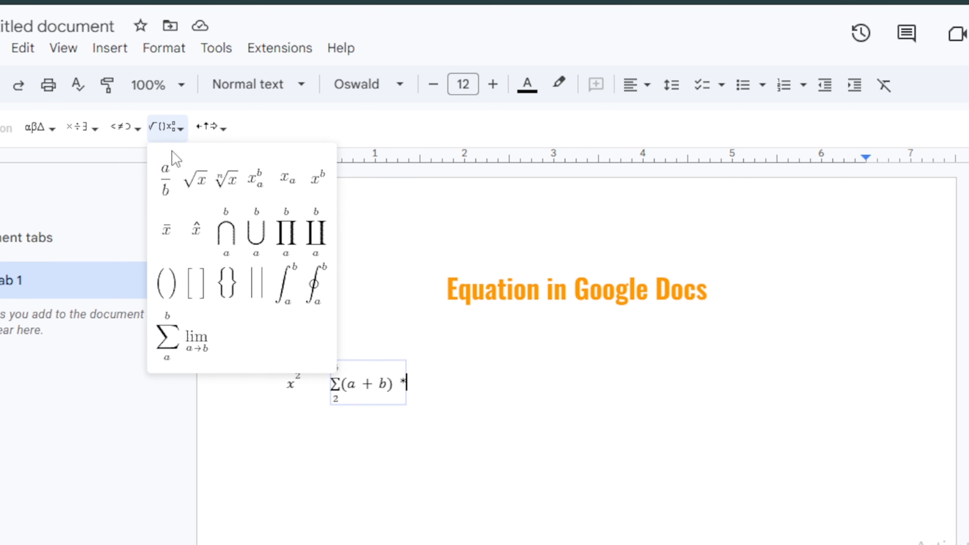
{"action": "left_click", "coordinate": [327, 187]}
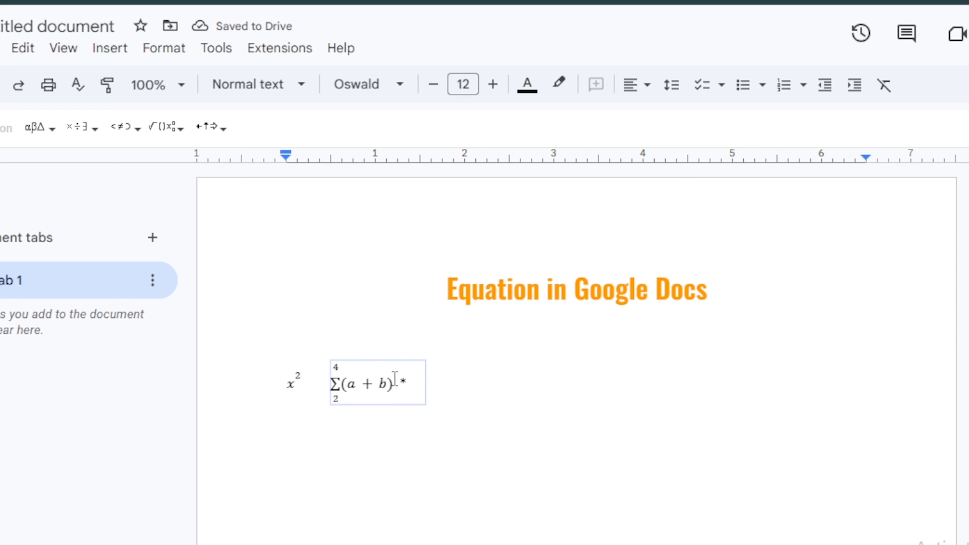
{"action": "type", "text": "* x"}
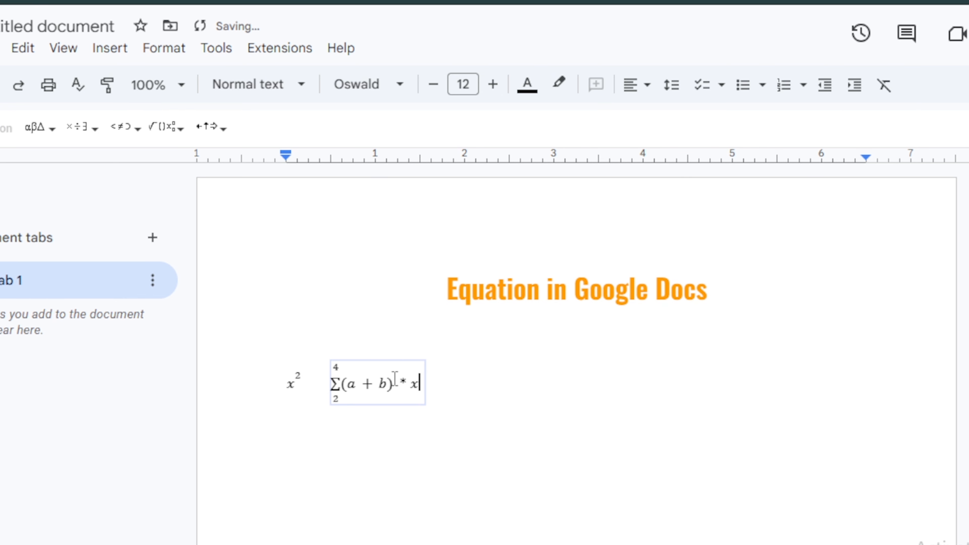
{"action": "left_click", "coordinate": [419, 374]}
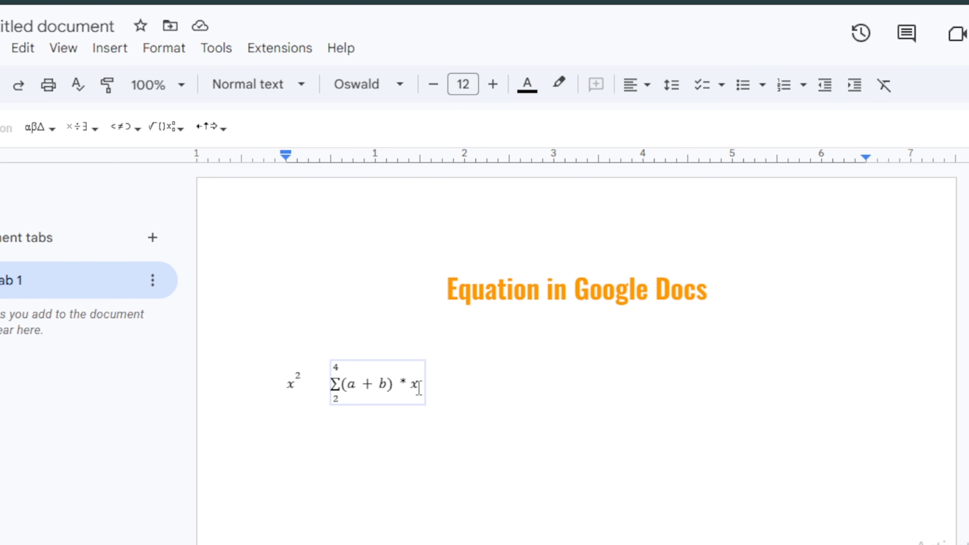
{"action": "type", "text": "^2"}
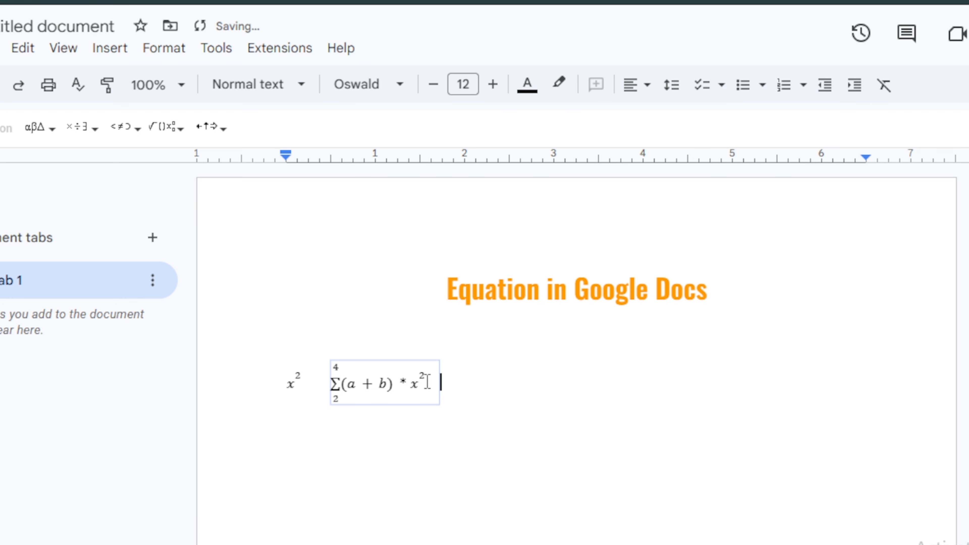
{"action": "left_click", "coordinate": [428, 382]}
{"action": "type", "text": "+"}
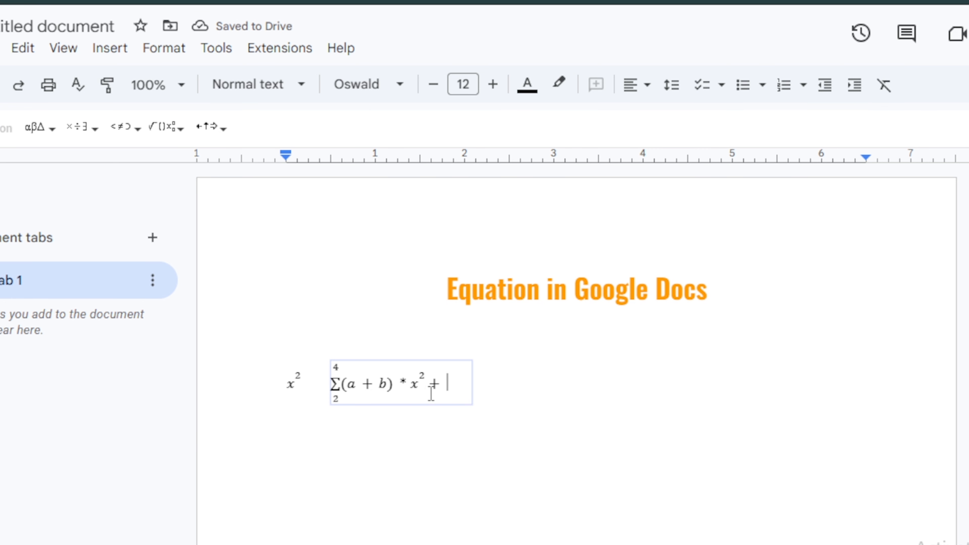
Append an integral from 5 to 6 of x dx, followed by a plus sign.
{"action": "left_click", "coordinate": [167, 129]}
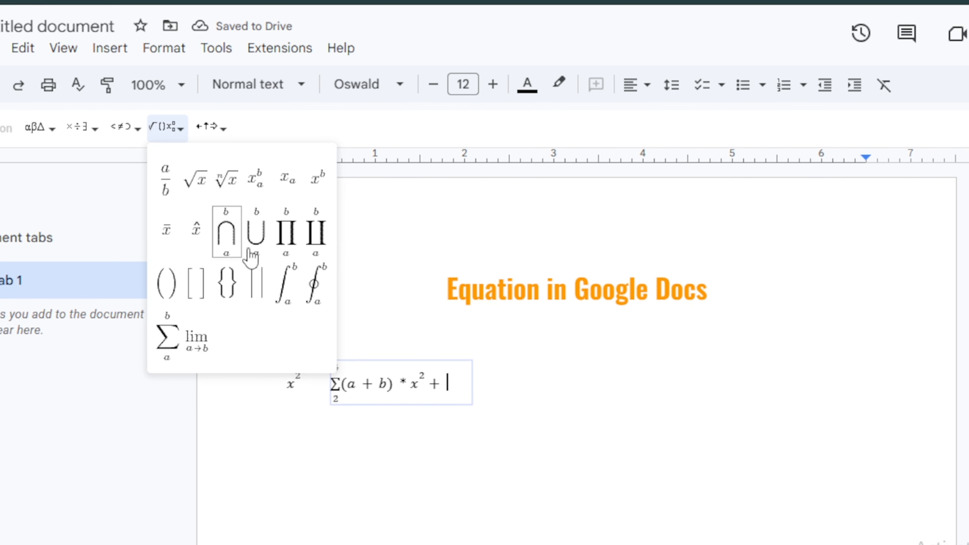
{"action": "left_click", "coordinate": [287, 287]}
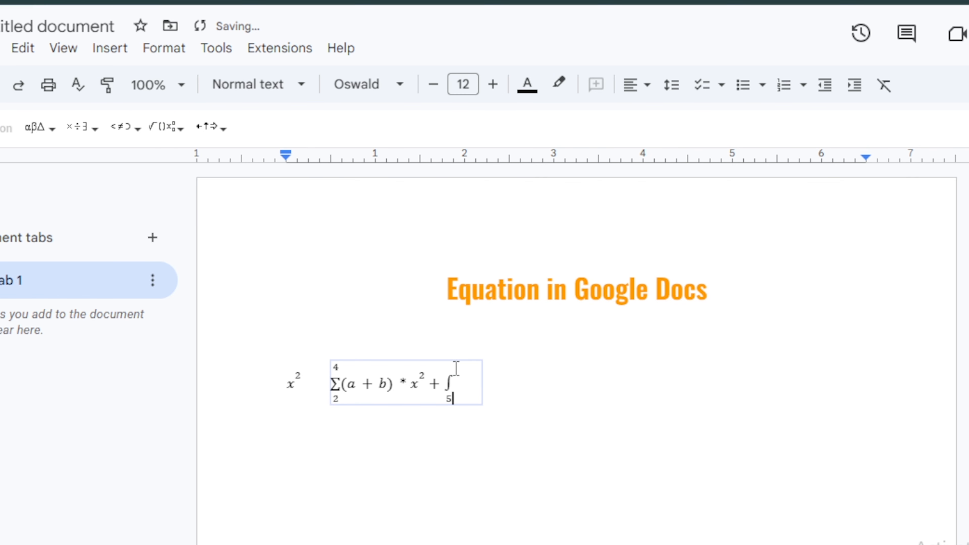
{"action": "type", "text": "x dx"}
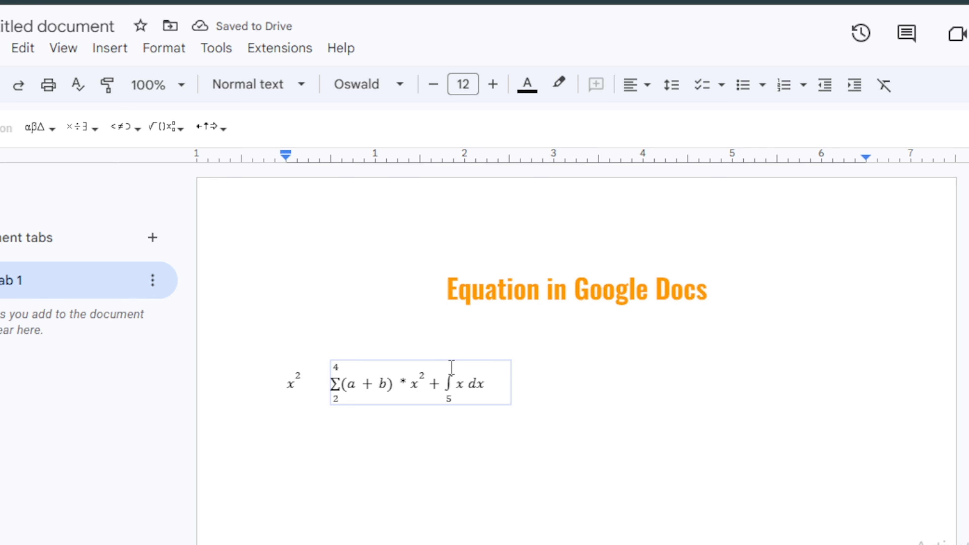
{"action": "type", "text": "6"}
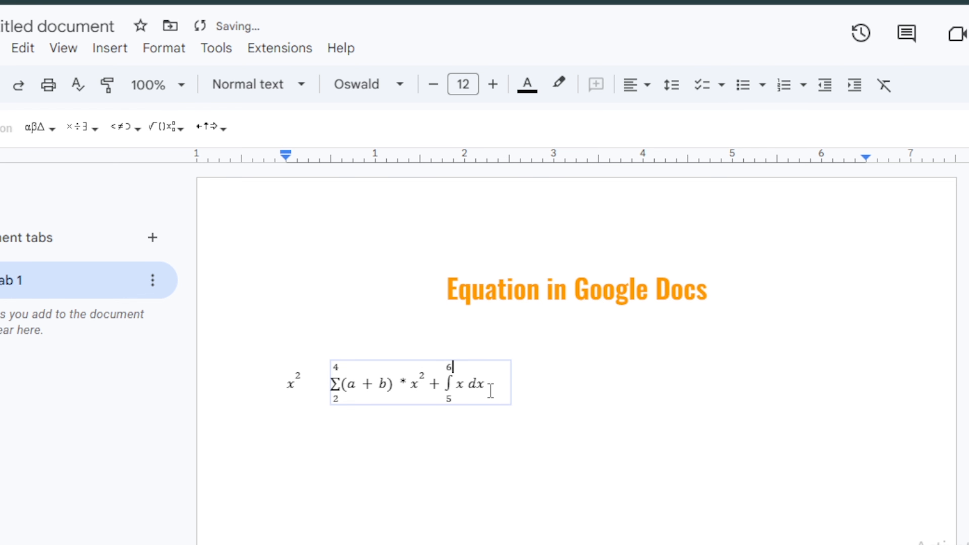
{"action": "type", "text": "+"}
Add the fraction 3/6 after the plus sign and type a slash.
{"action": "left_click", "coordinate": [176, 127]}
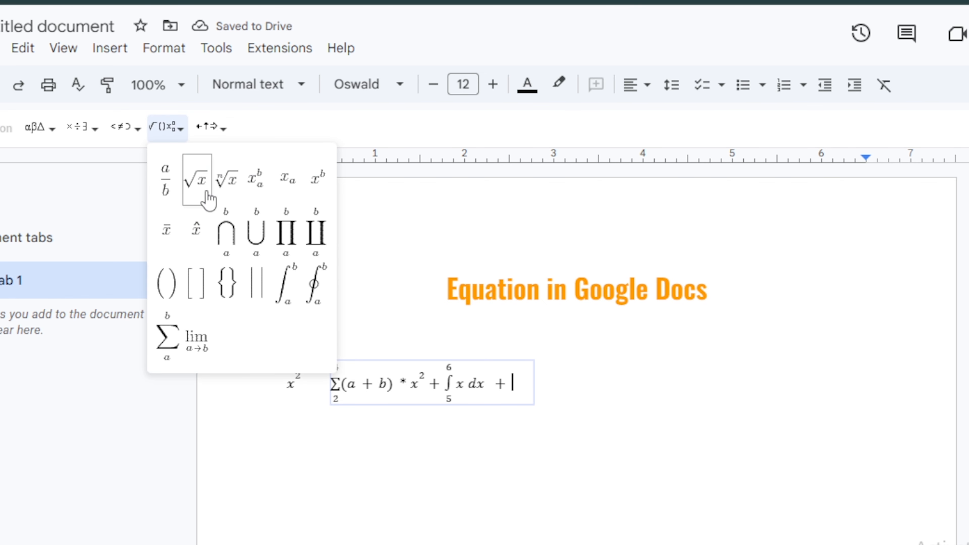
{"action": "left_click", "coordinate": [167, 185]}
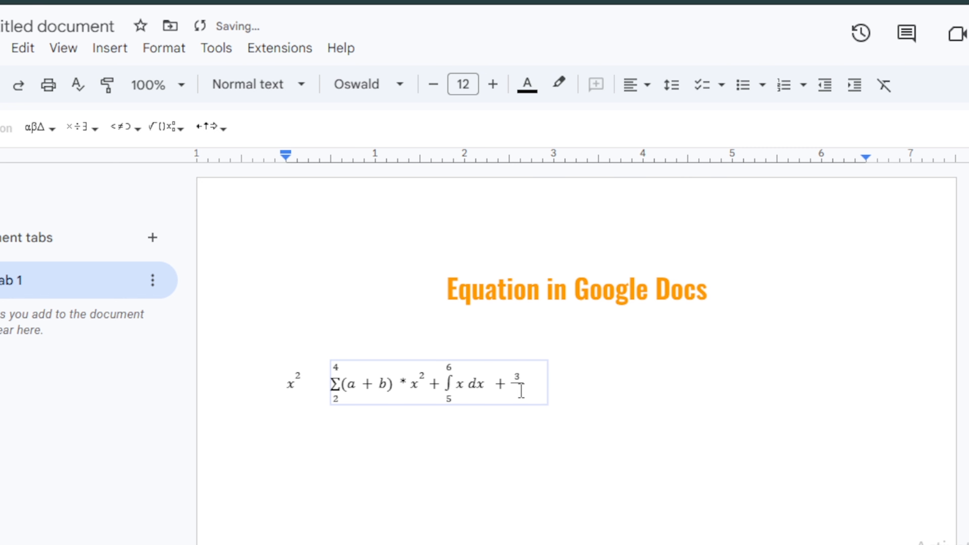
{"action": "type", "text": "6"}
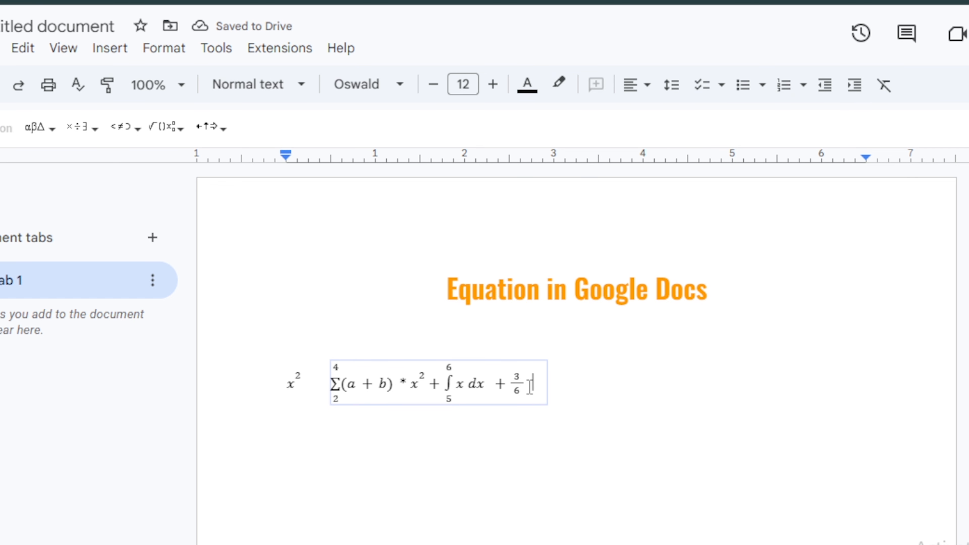
{"action": "type", "text": "/"}
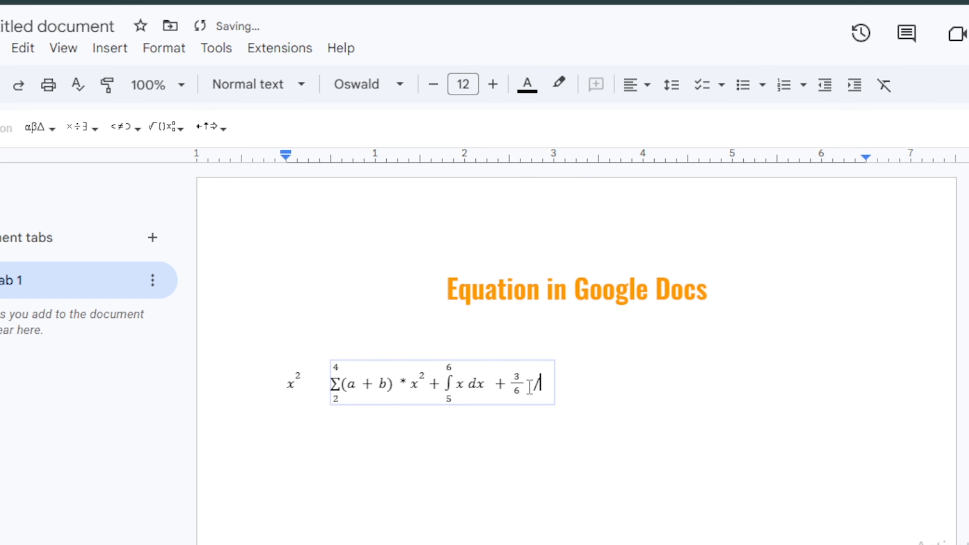
Append parentheses containing x + y after the slash.
{"action": "left_click", "coordinate": [168, 132]}
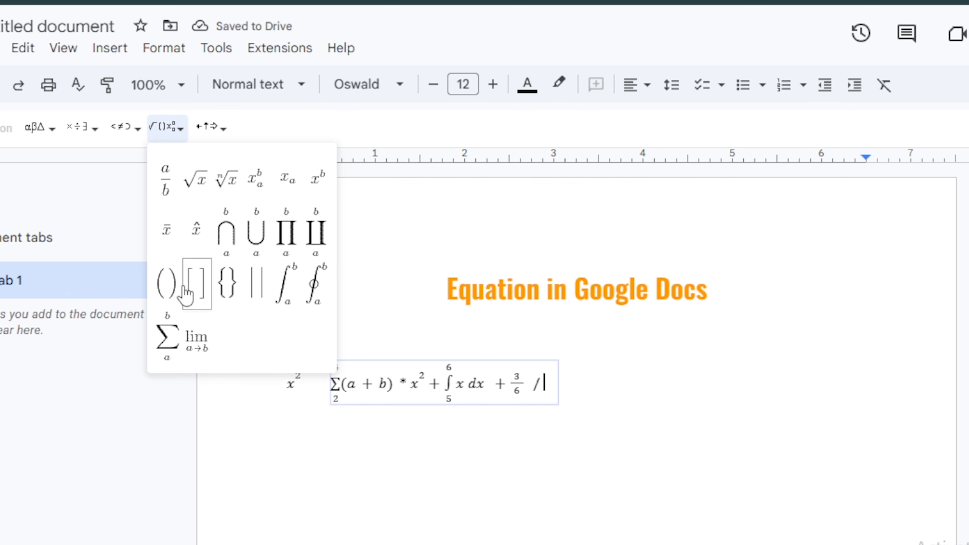
{"action": "left_click", "coordinate": [167, 285]}
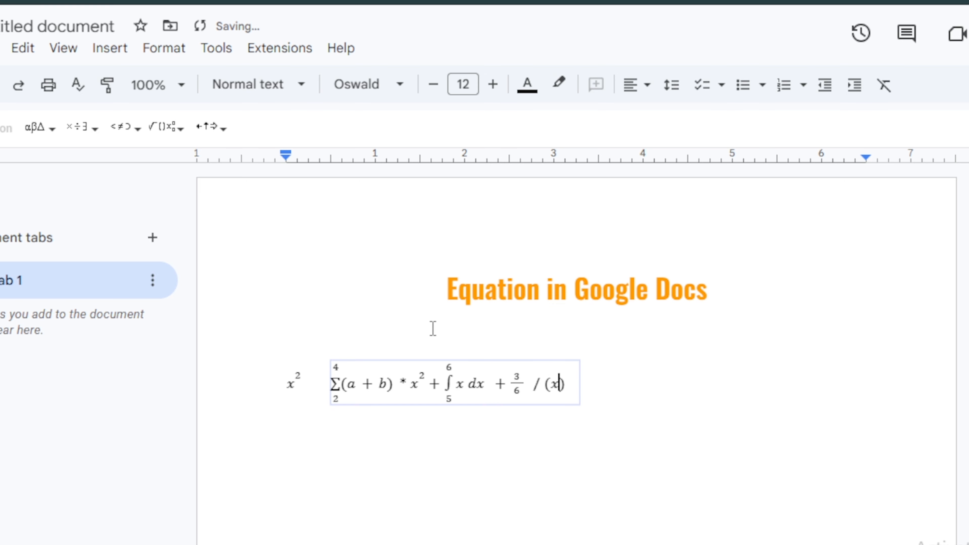
{"action": "type", "text": "x + y"}
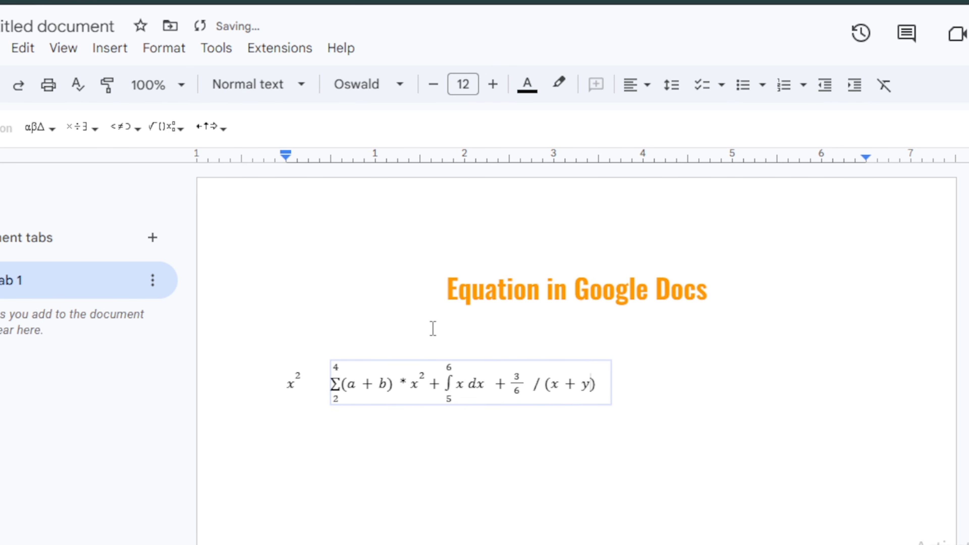
{"action": "left_click", "coordinate": [167, 128]}
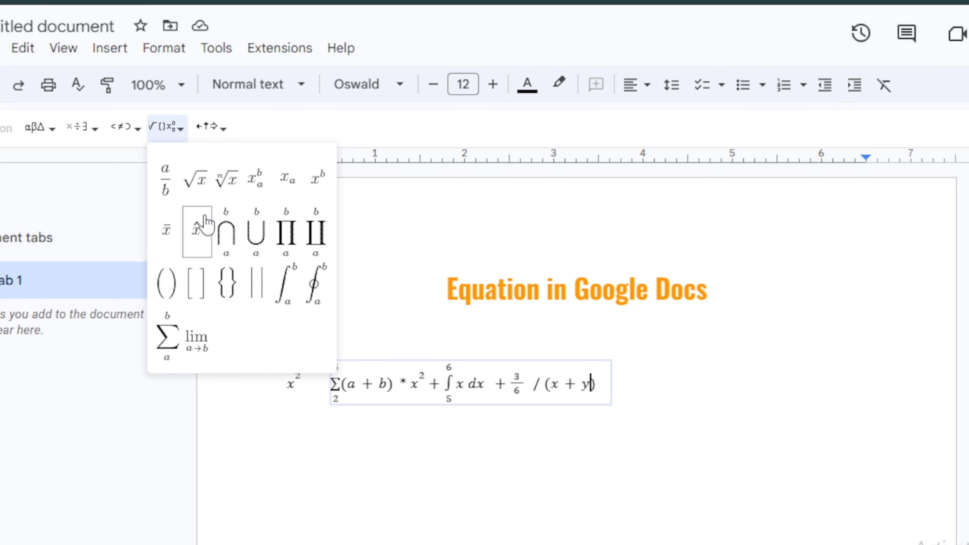
Look through the Relations, Operators and Greek letters symbol menus, then exit the equation ending in / (x + y).
{"action": "left_click", "coordinate": [130, 132]}
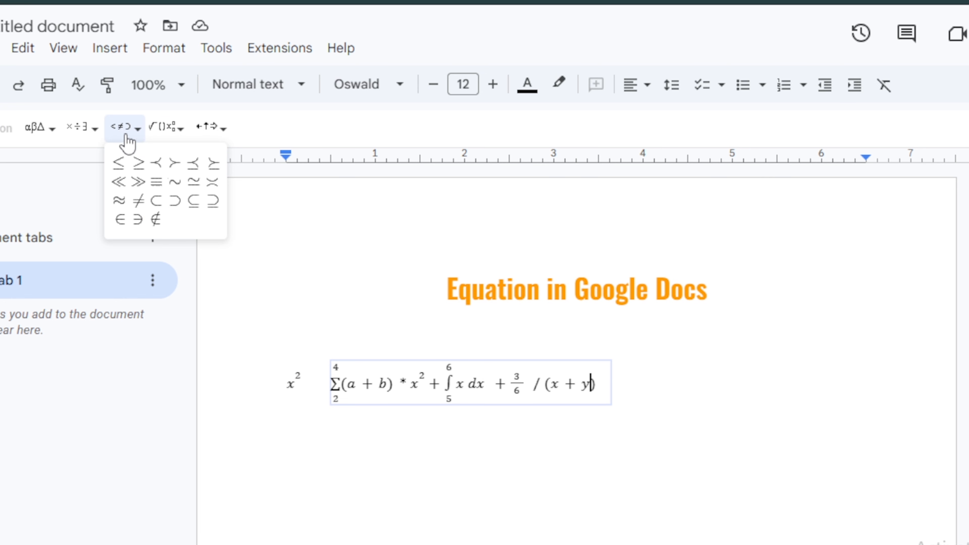
{"action": "left_click", "coordinate": [88, 132]}
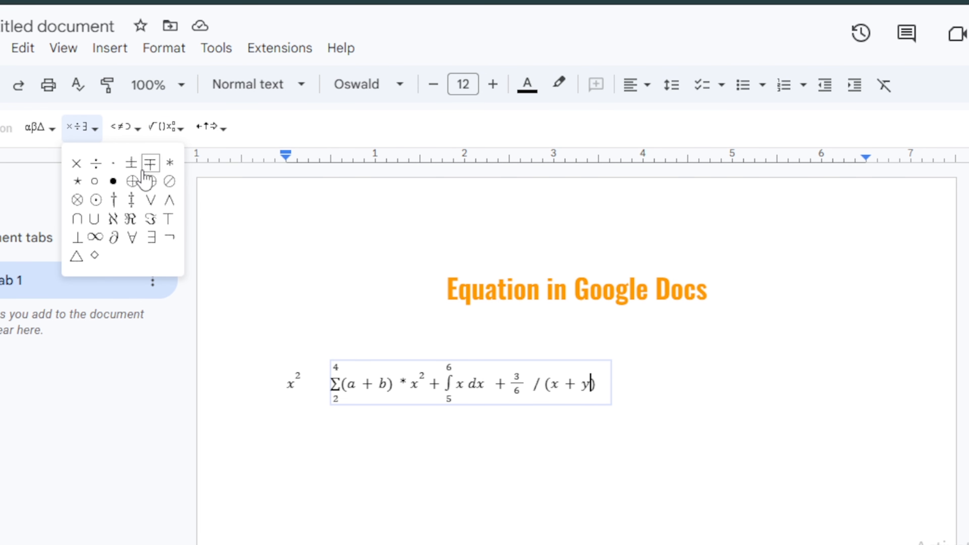
{"action": "left_click", "coordinate": [54, 130]}
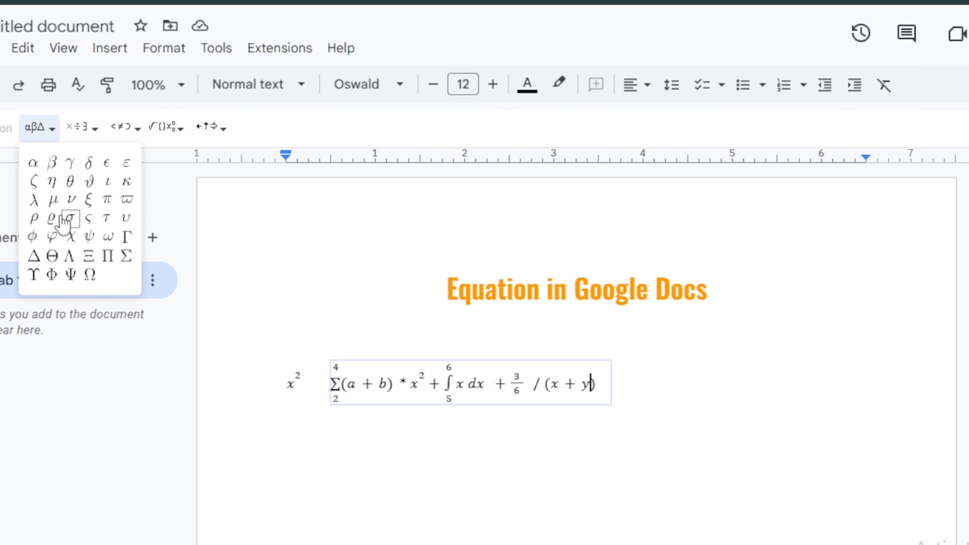
{"action": "left_click", "coordinate": [642, 388]}
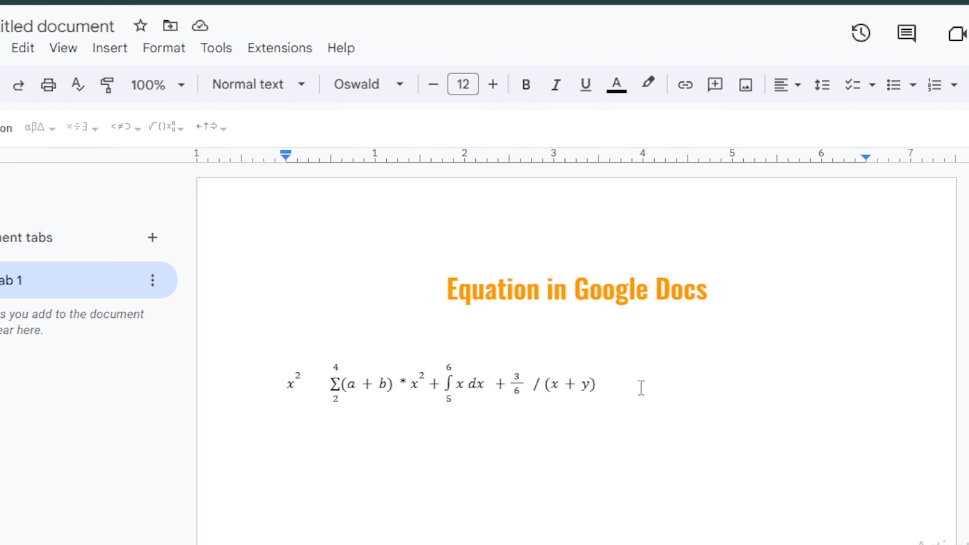